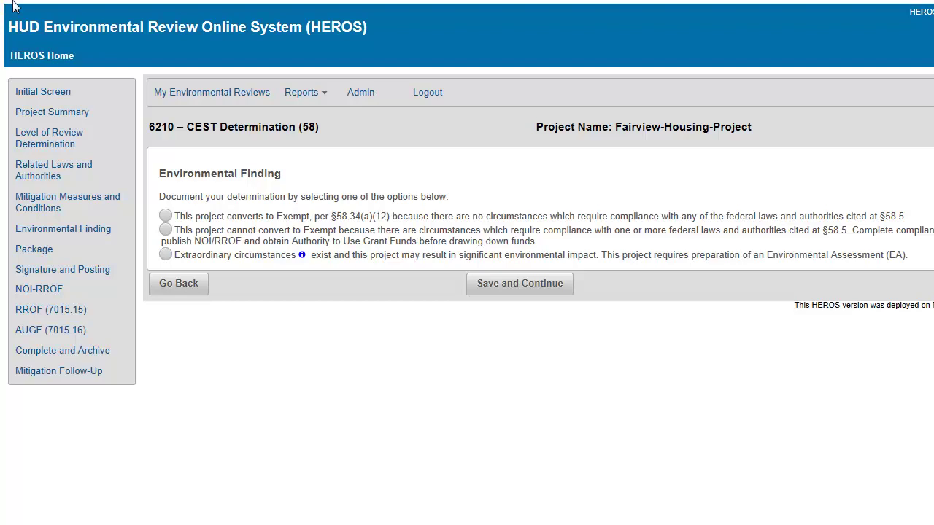
Flag extraordinary circumstances and switch the level of review to Environmental Assessment (EA).
left_click(166, 254)
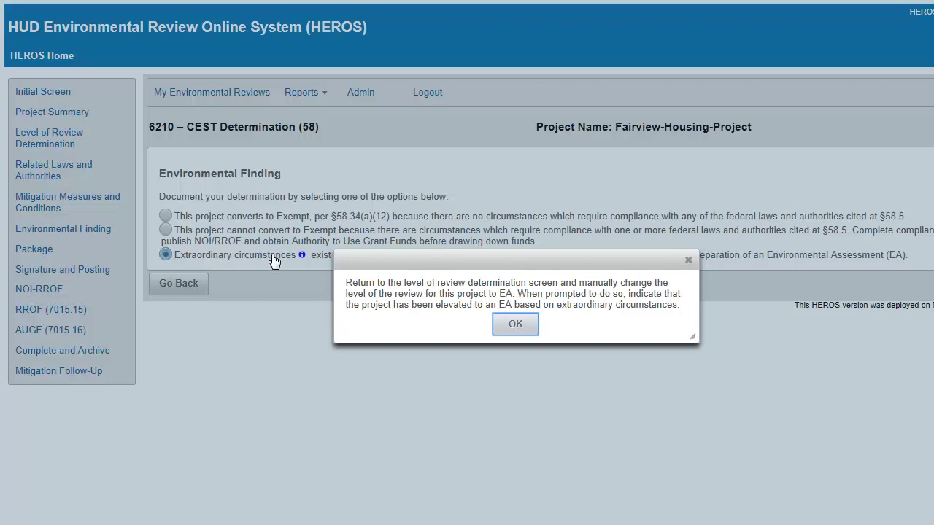
left_click(509, 331)
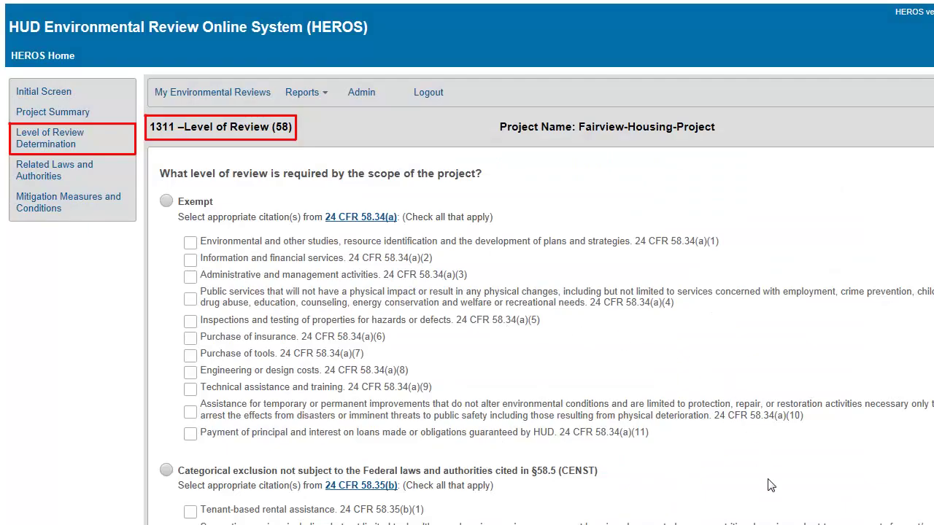
scroll(771, 500, "down", 15)
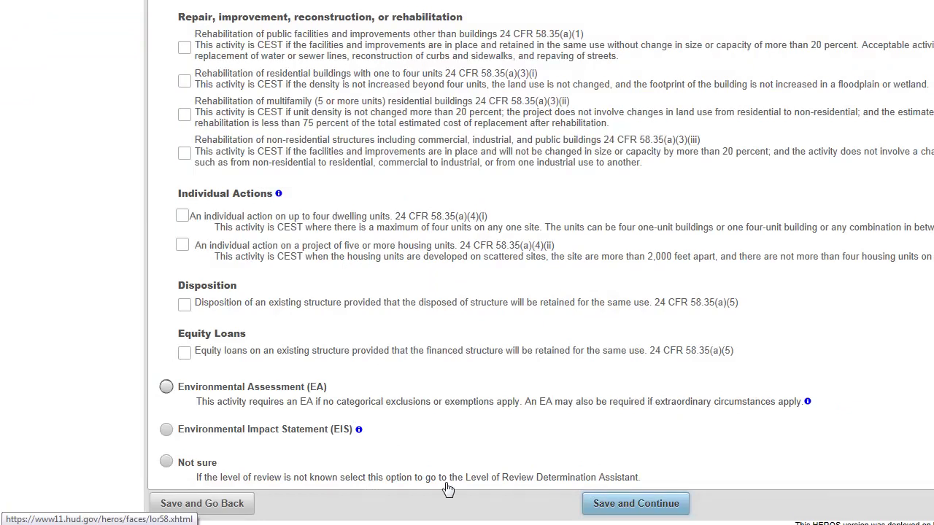
left_click(166, 387)
left_click(589, 501)
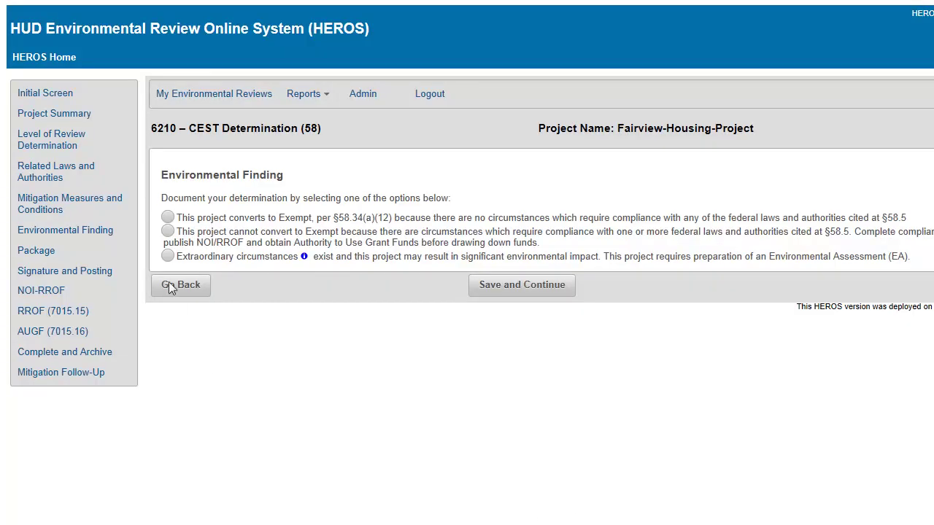
Save the converts-to-Exempt finding and download the signature page as a Word document.
left_click(167, 219)
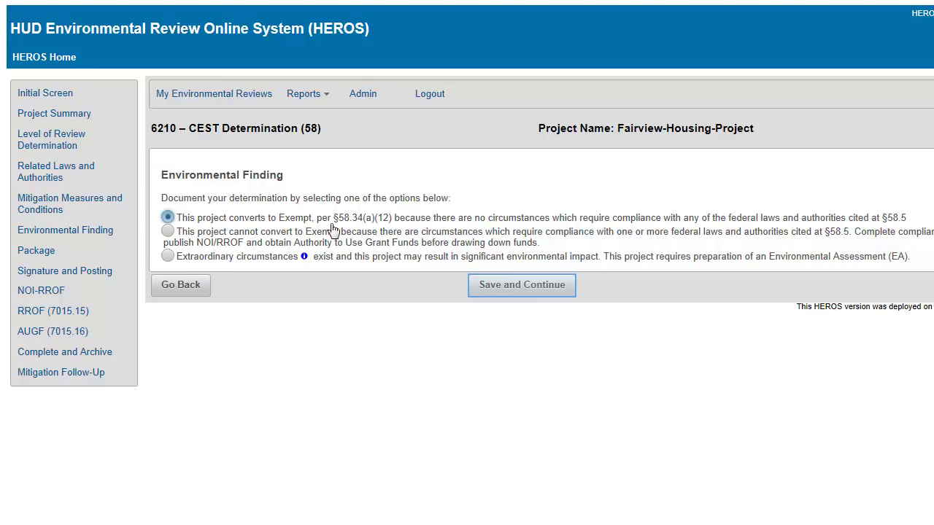
left_click(482, 289)
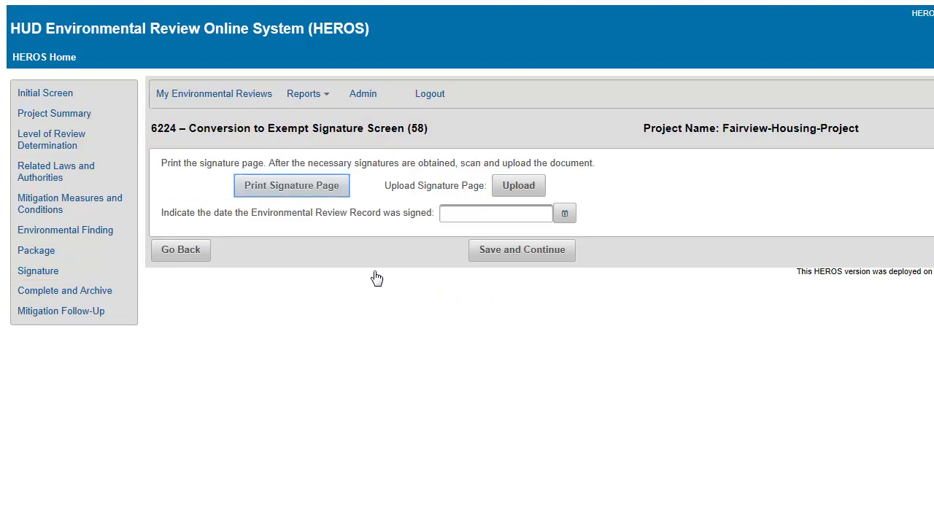
left_click(332, 196)
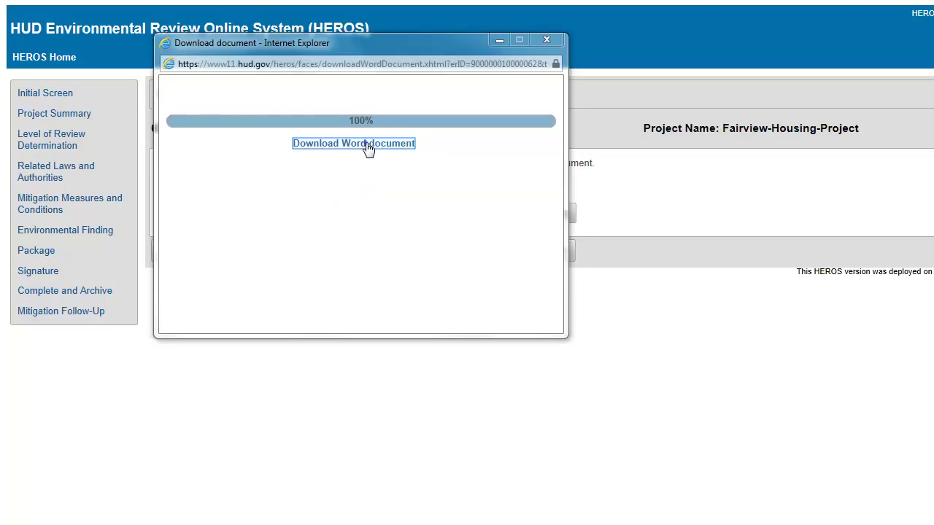
left_click(364, 145)
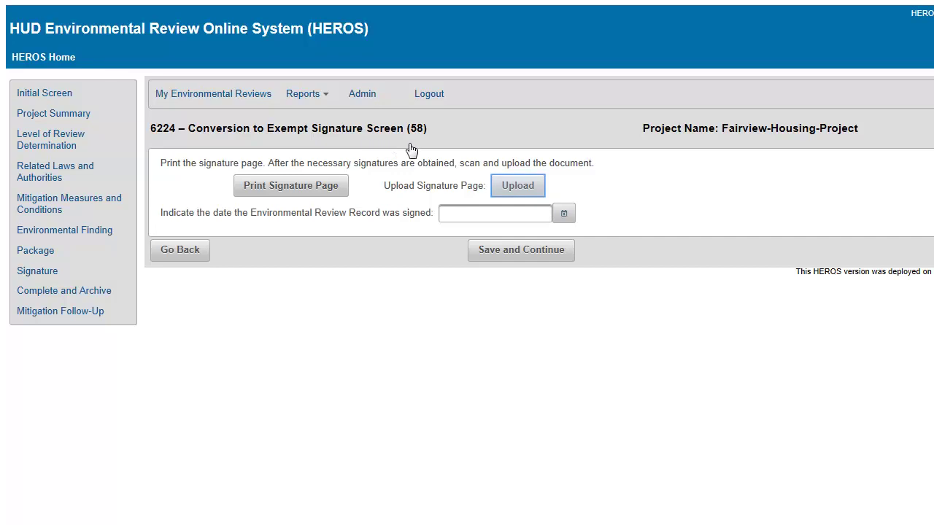
Upload 'Fairview Housing Signature Page 3-19-14.pdf' and save 3/19/14 as the signing date.
left_click(523, 186)
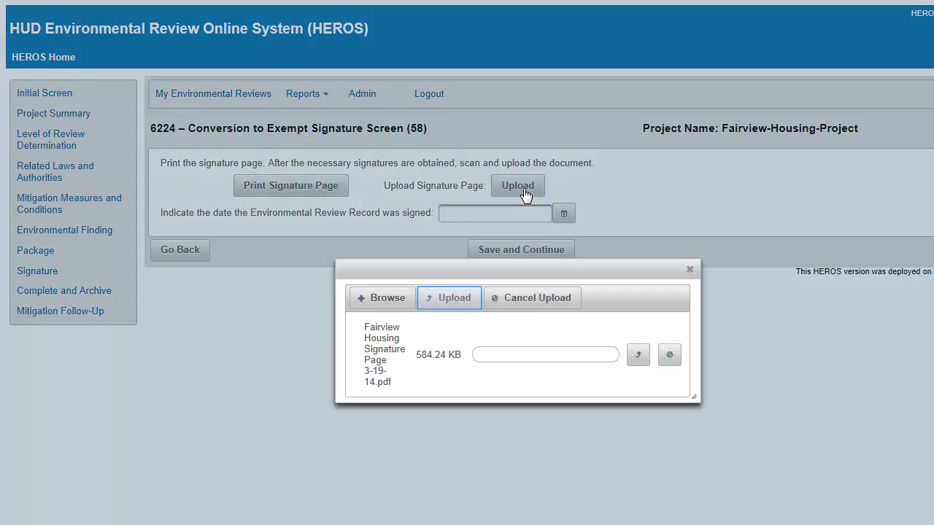
left_click(449, 299)
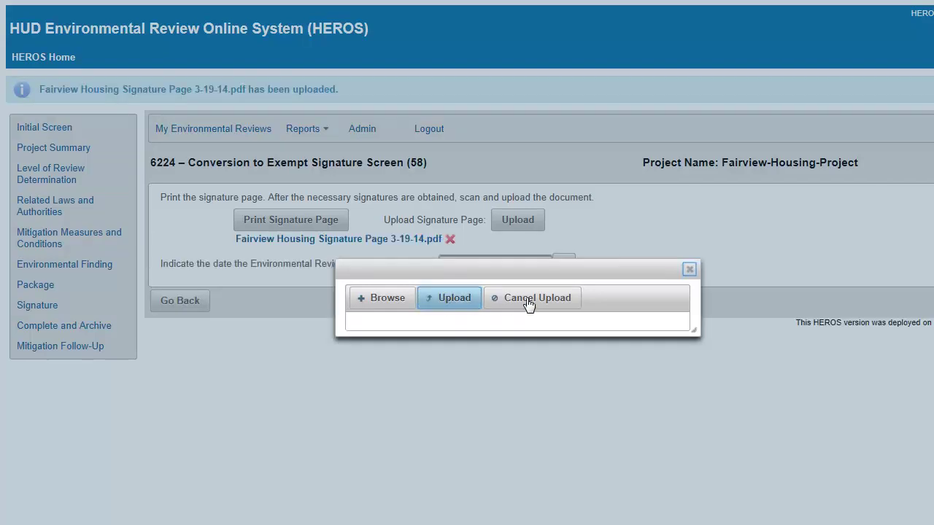
left_click(689, 271)
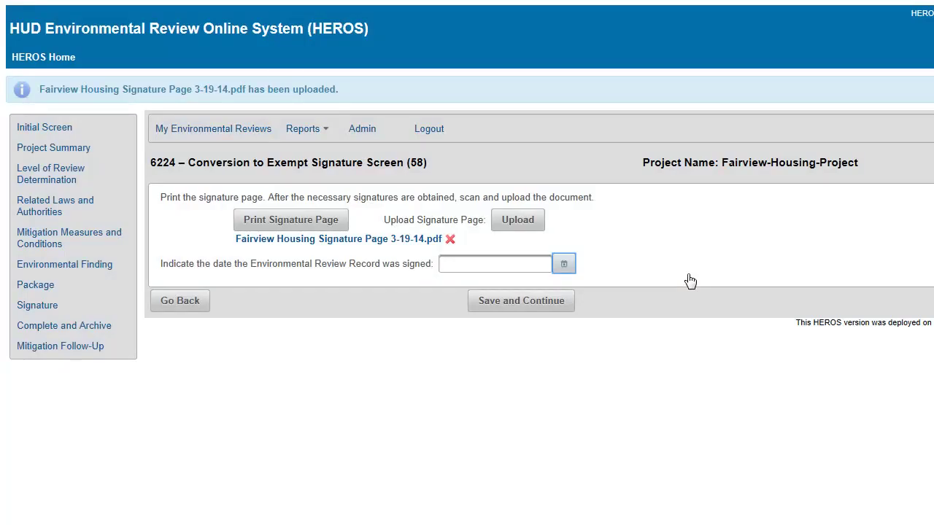
left_click(566, 267)
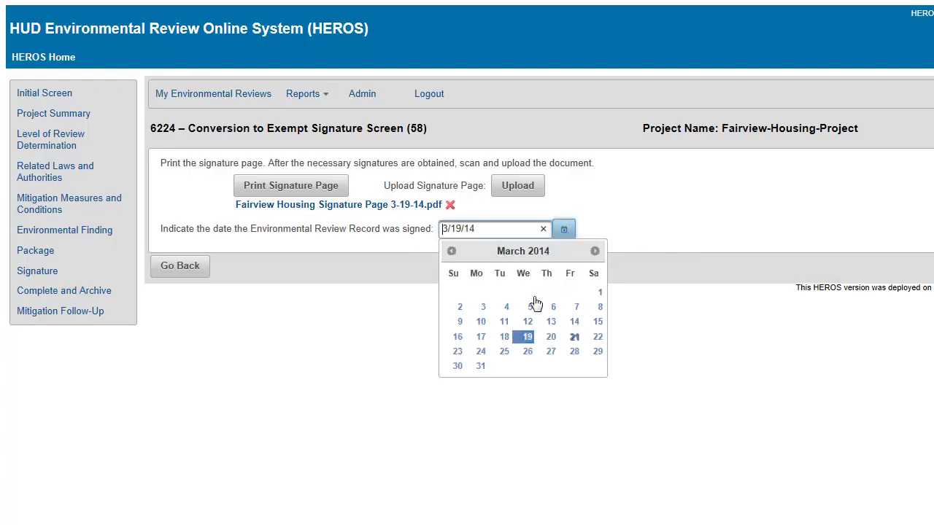
left_click(530, 338)
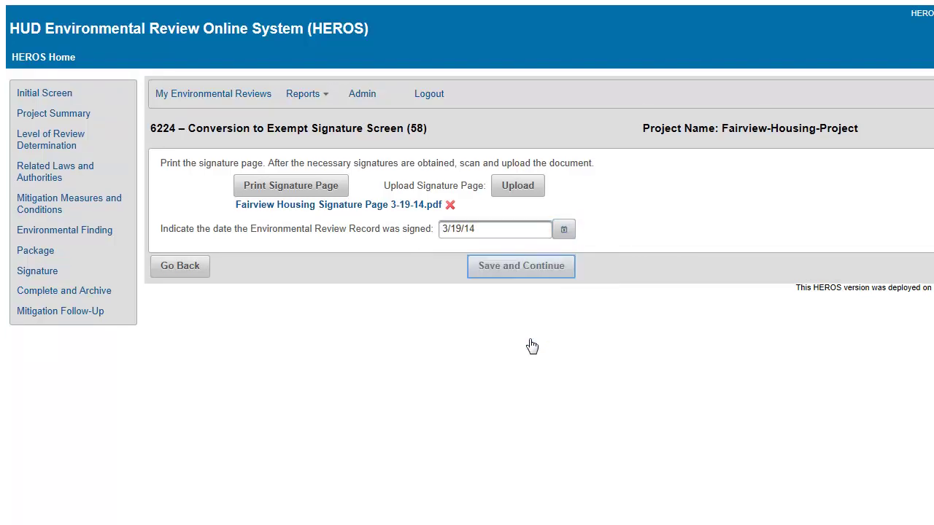
left_click(522, 267)
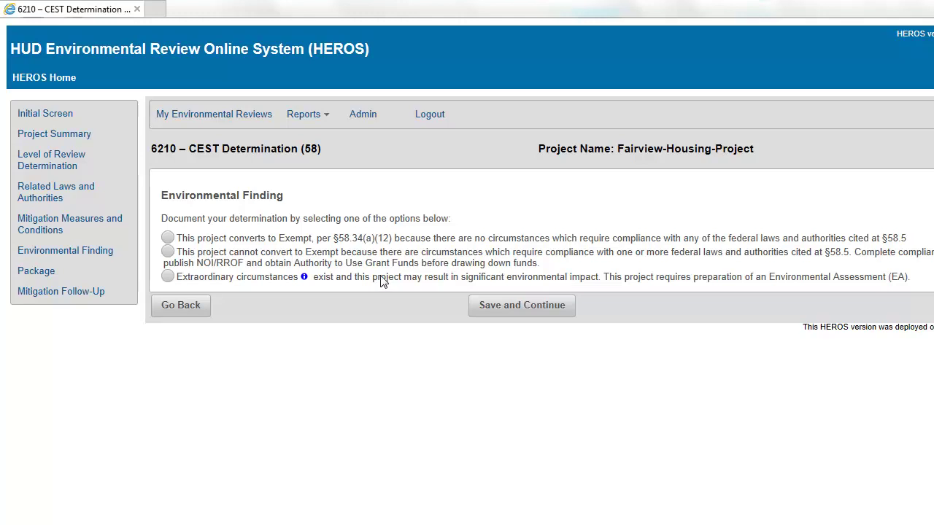
Save the finding that the project cannot convert to Exempt.
left_click(168, 251)
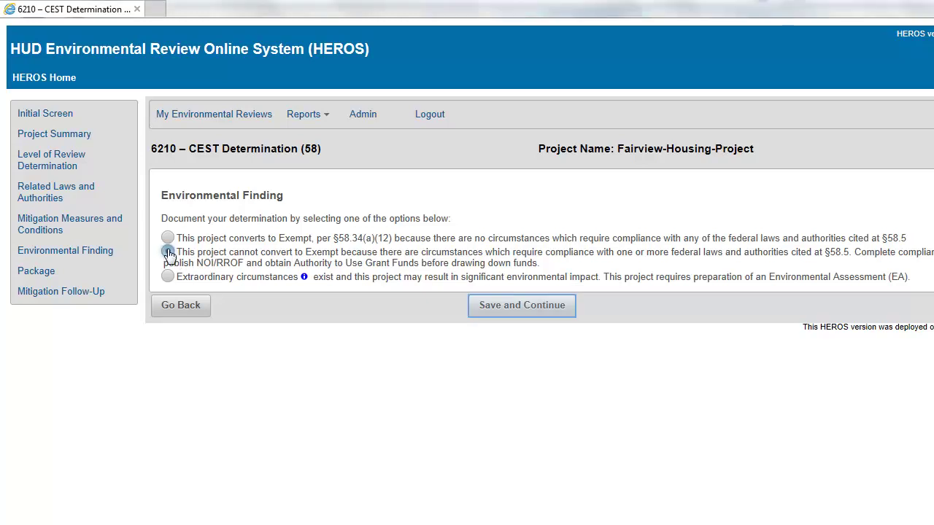
left_click(506, 312)
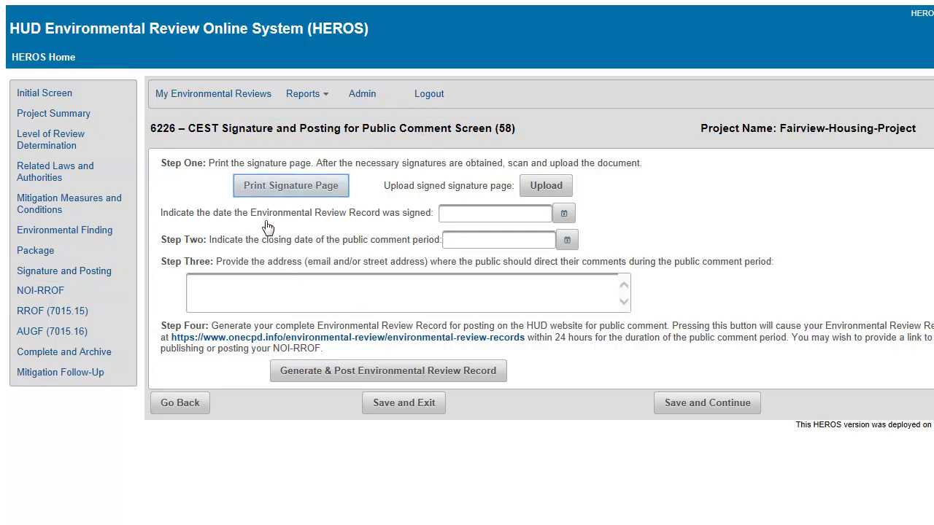
Generate the signature page in Word, upload the signed PDF, and set the signing date to 3/19/14.
left_click(264, 194)
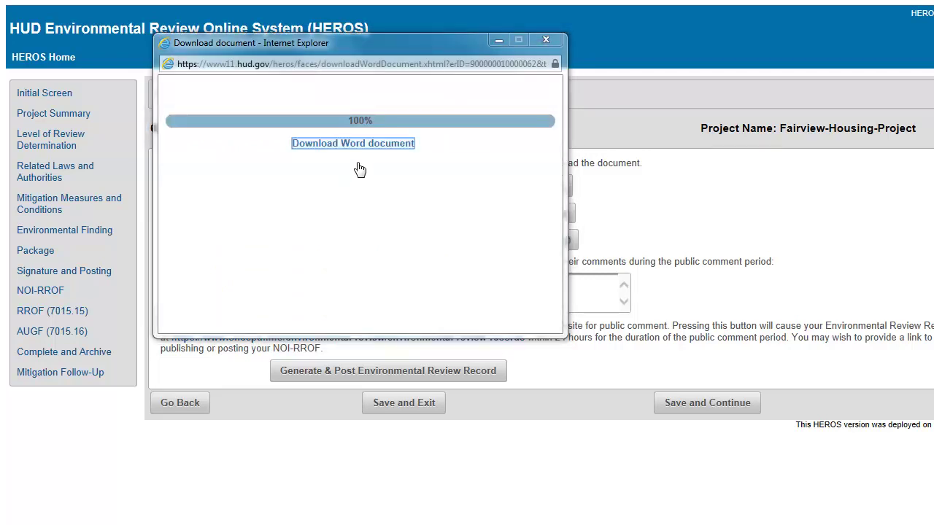
left_click(363, 150)
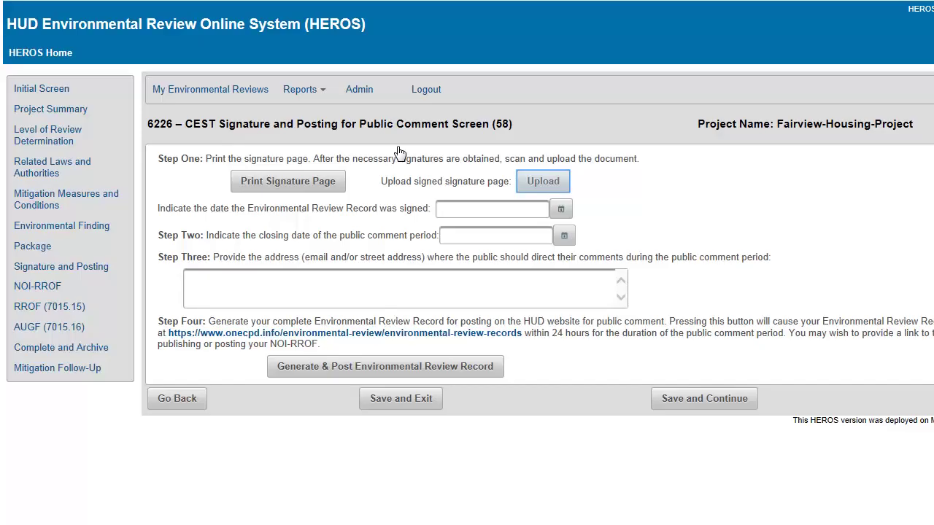
left_click(538, 187)
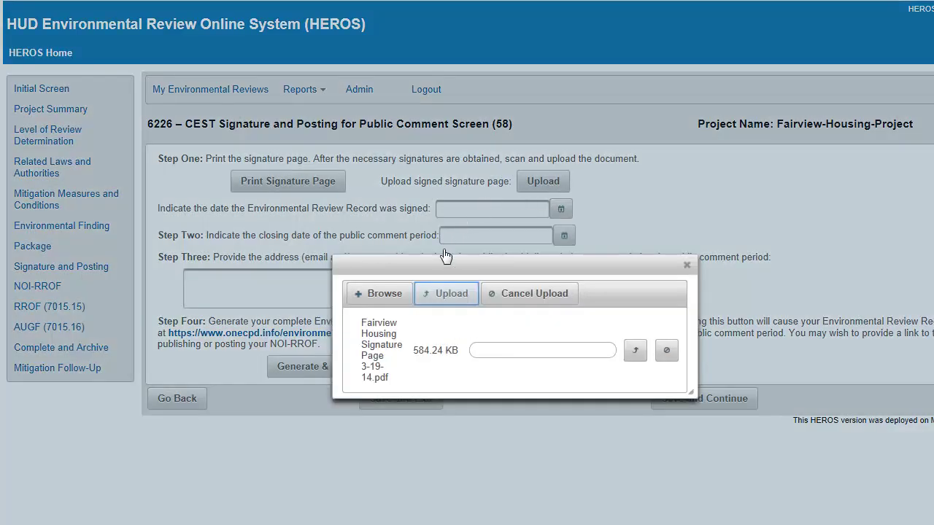
left_click(440, 295)
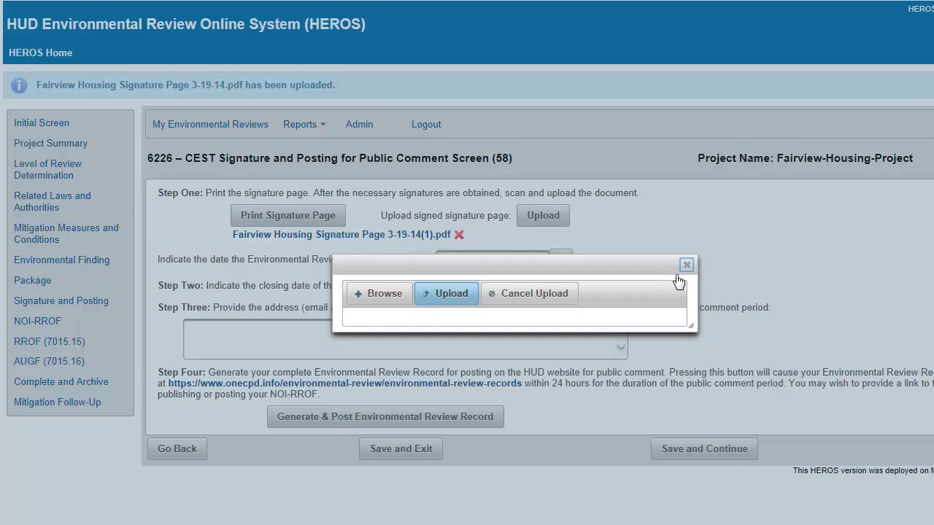
left_click(686, 265)
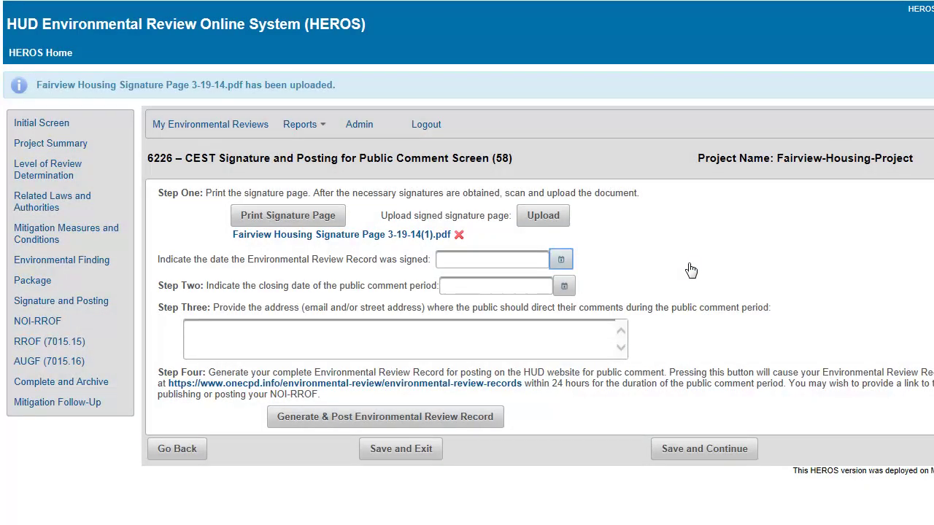
left_click(568, 266)
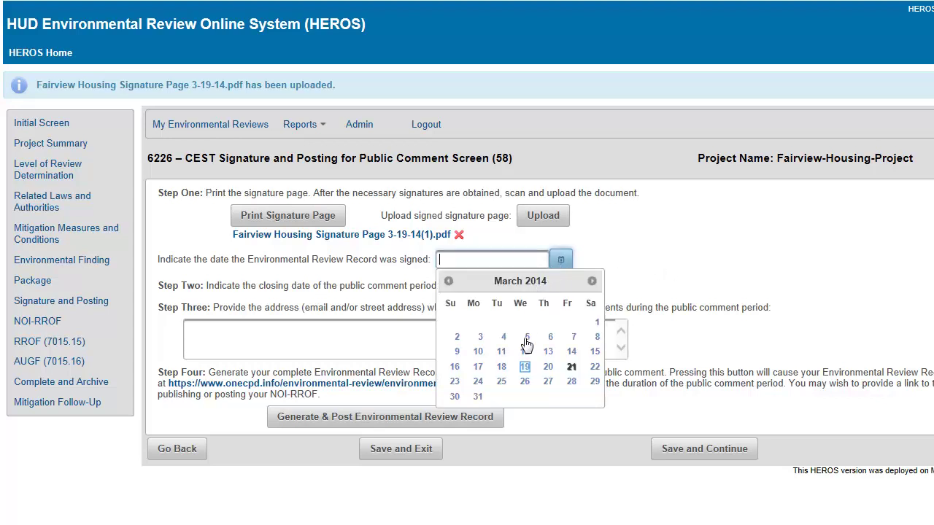
left_click(524, 369)
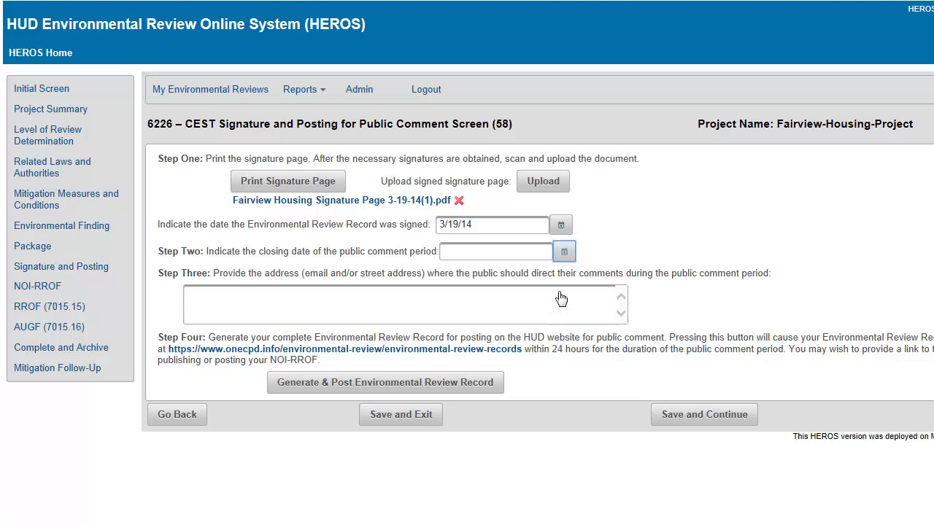
Set the public comment period closing date to 4/3/14.
left_click(564, 252)
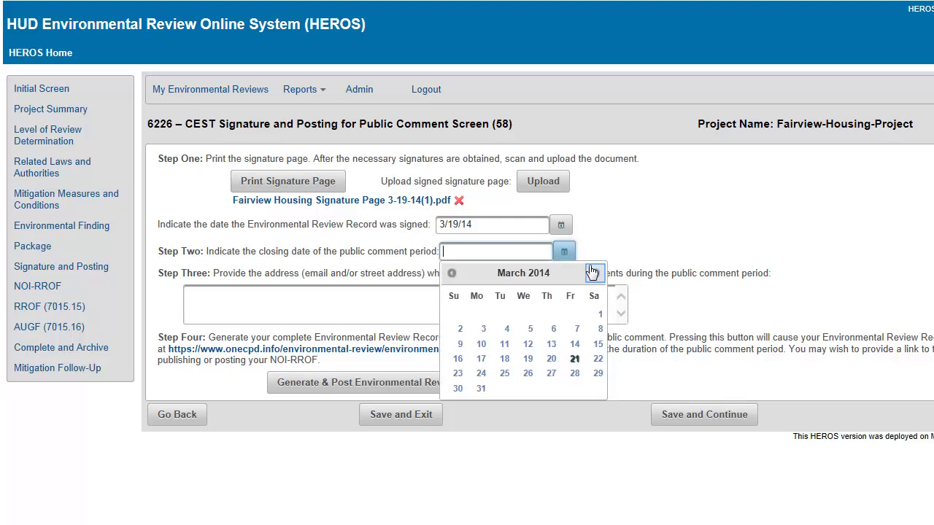
left_click(594, 274)
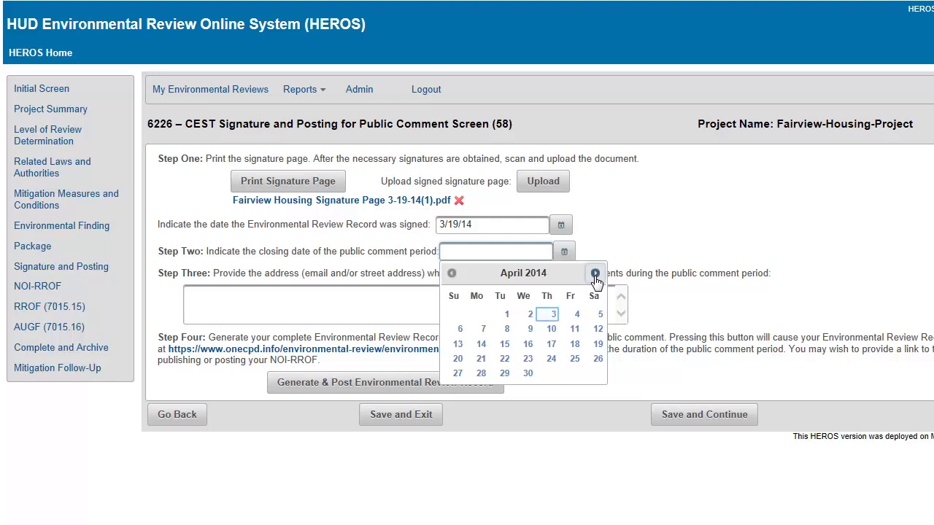
left_click(552, 313)
Enter the Denver street address and the contact's e-mail for public comments.
left_click(190, 294)
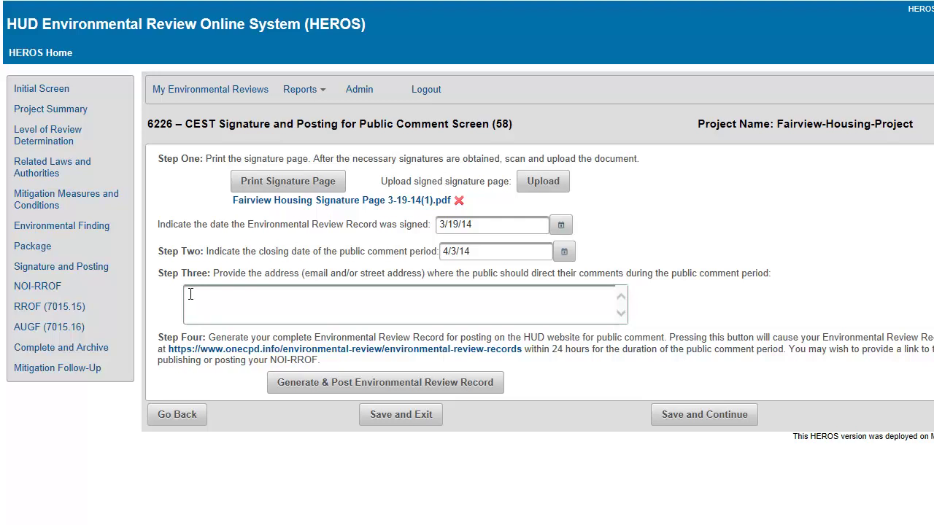
type("123 Main Street Denver, CO 80202")
key("Return")
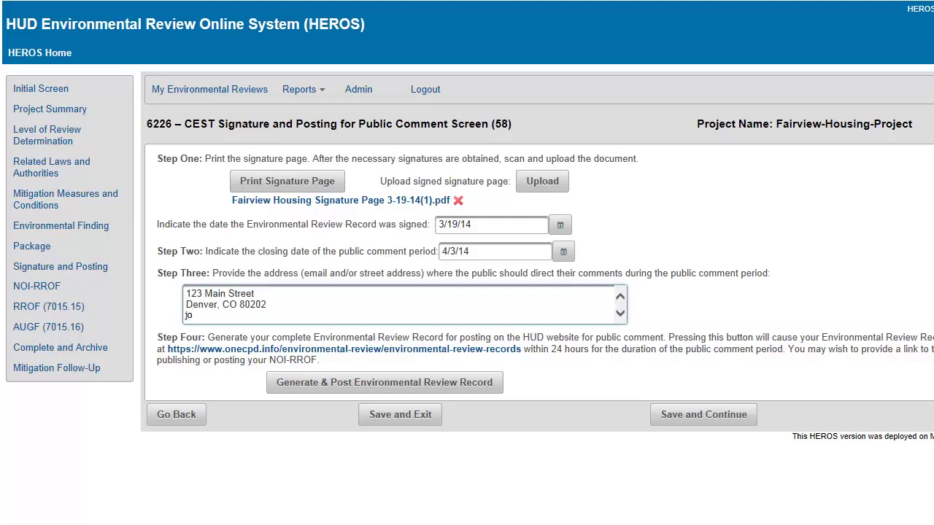
key("Tab")
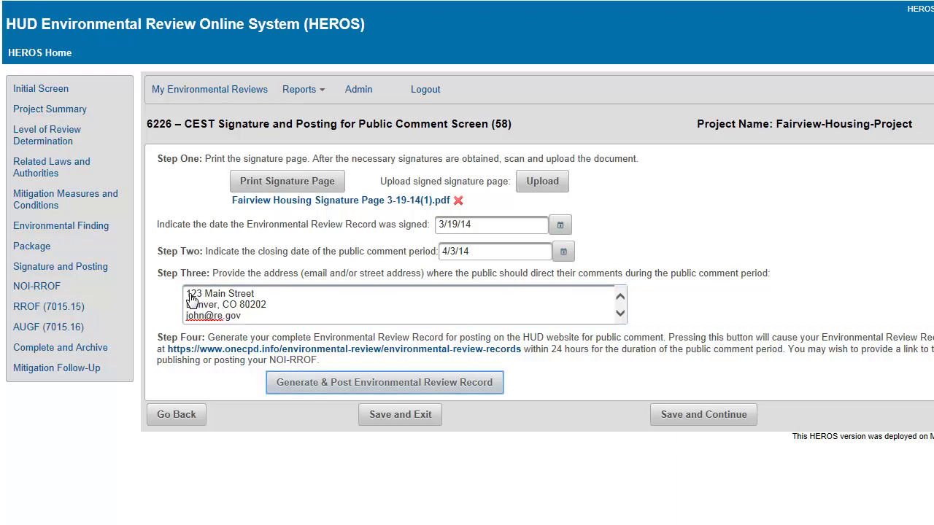
Generate and post the Environmental Review Record, then save and continue to NOI-RROF.
left_click(191, 299)
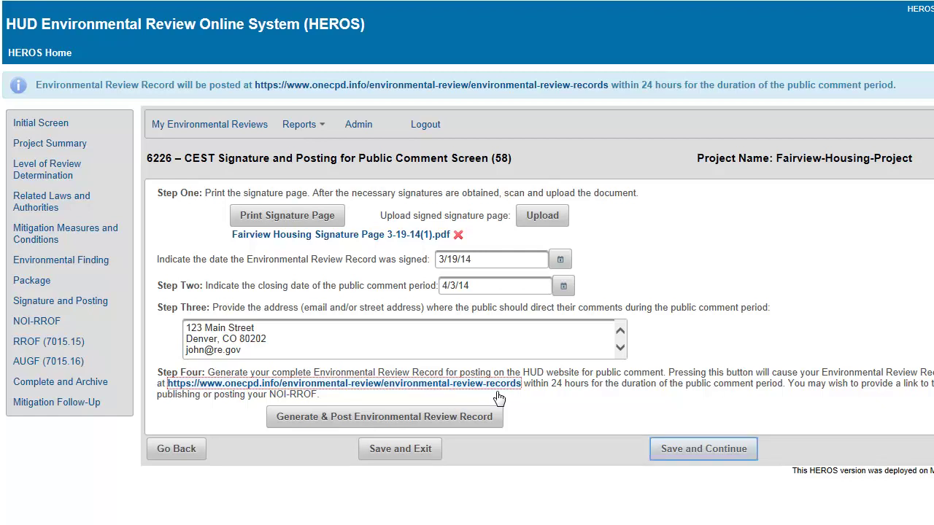
left_click(678, 462)
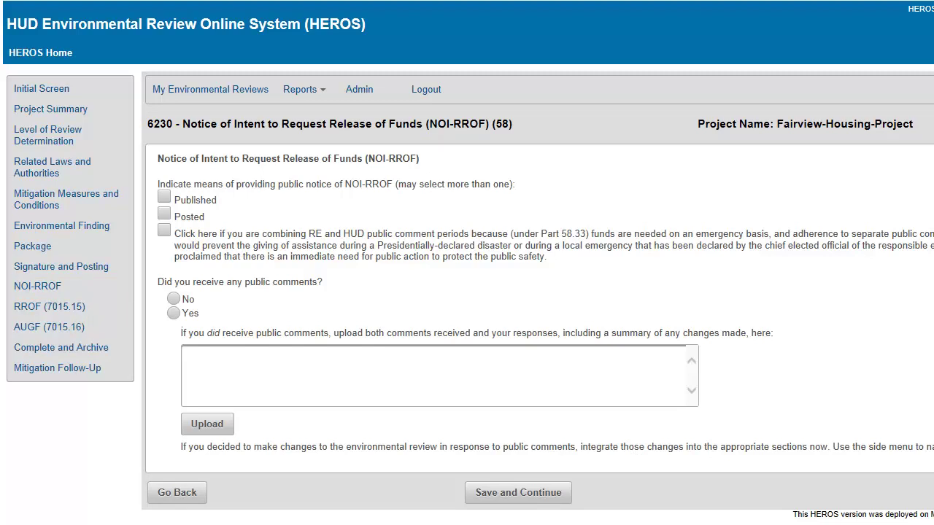
Check Published, Posted and combined comment periods, and answer Yes to public comments received.
left_click(164, 197)
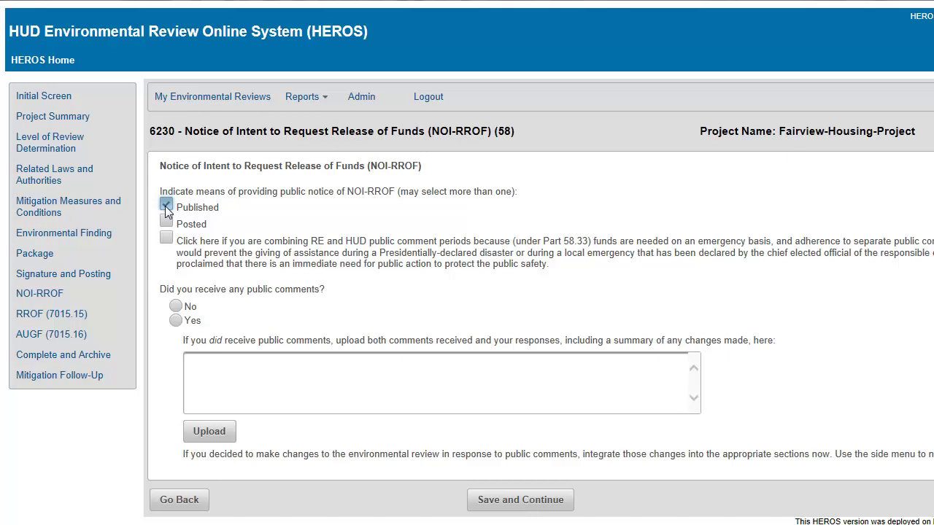
left_click(170, 225)
left_click(168, 241)
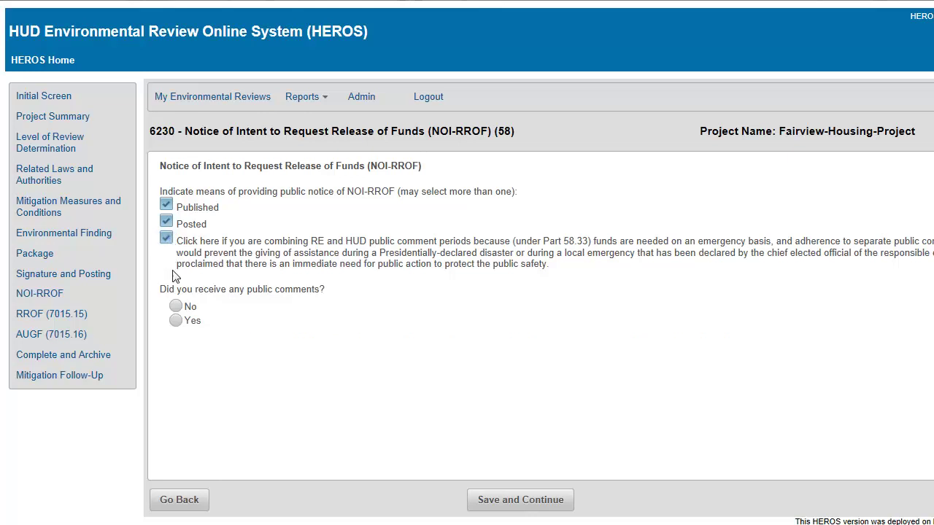
left_click(175, 321)
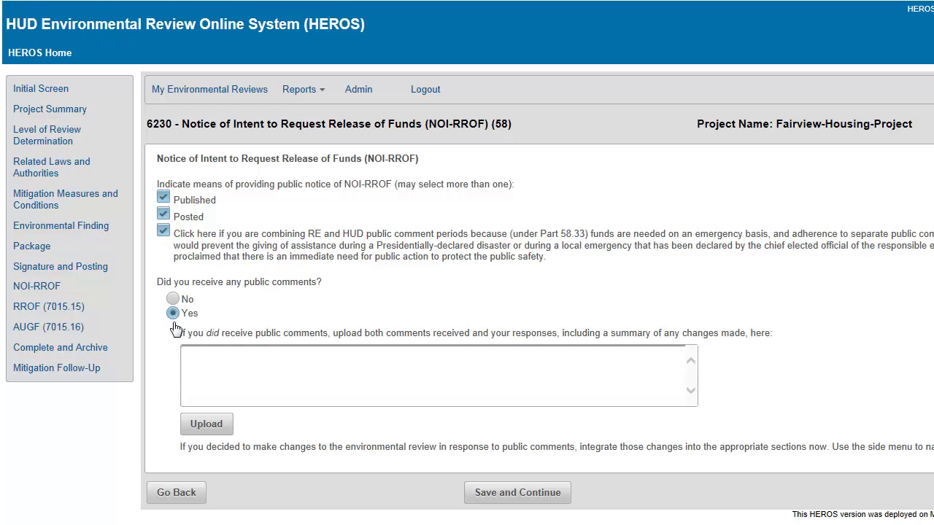
key("Tab")
Upload the Fairview Housing Public Comments PDF, paste the summary of changes, and save.
left_click(195, 432)
left_click(360, 295)
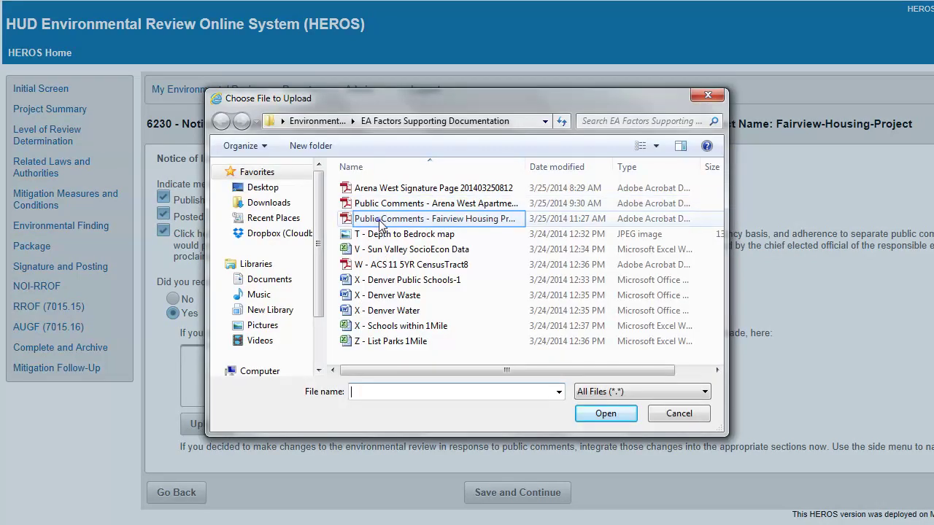
double_click(380, 220)
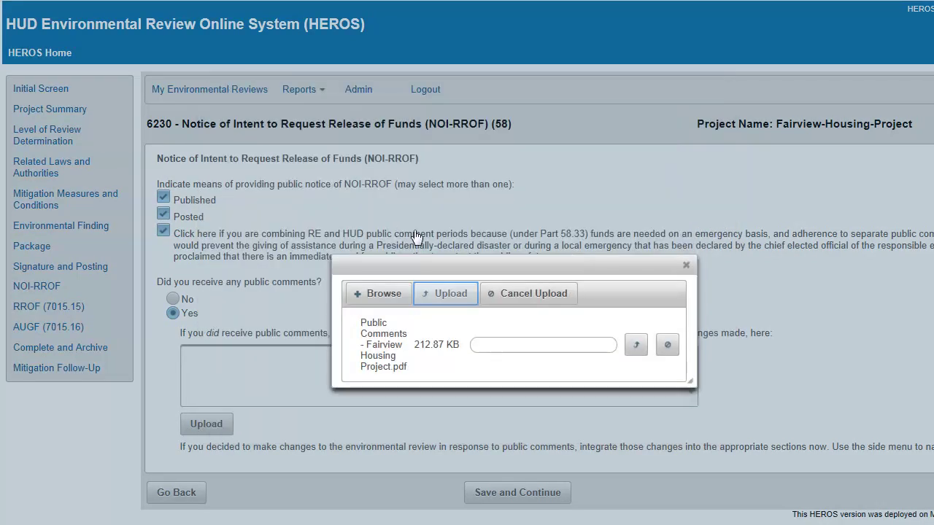
left_click(439, 301)
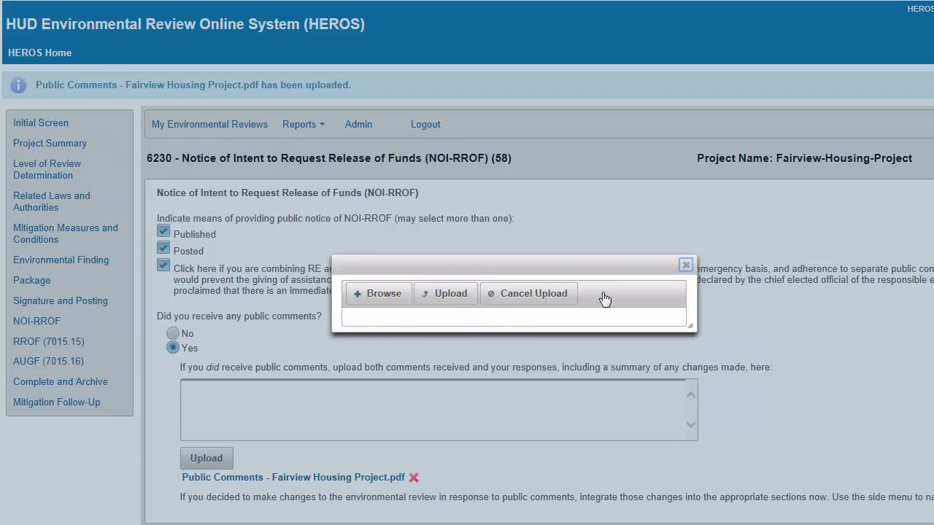
left_click(686, 265)
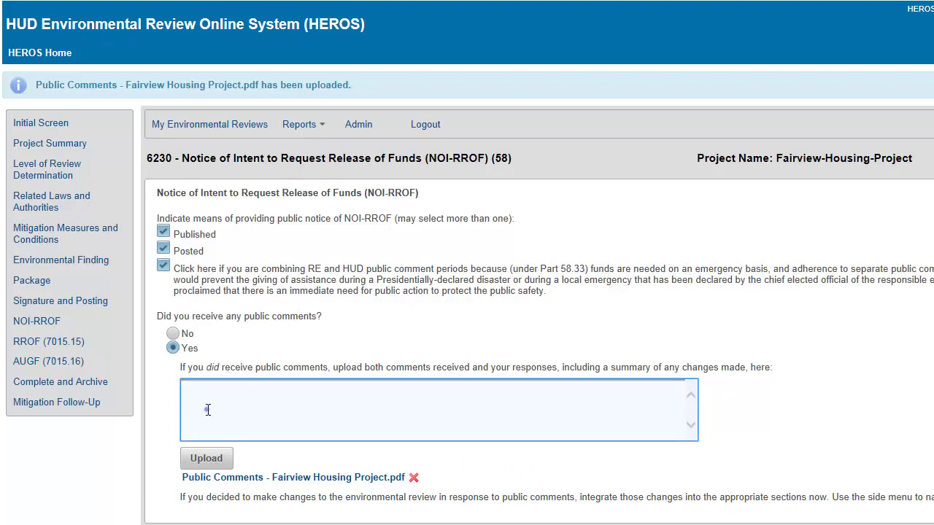
type("ENTER CHANGES HERE")
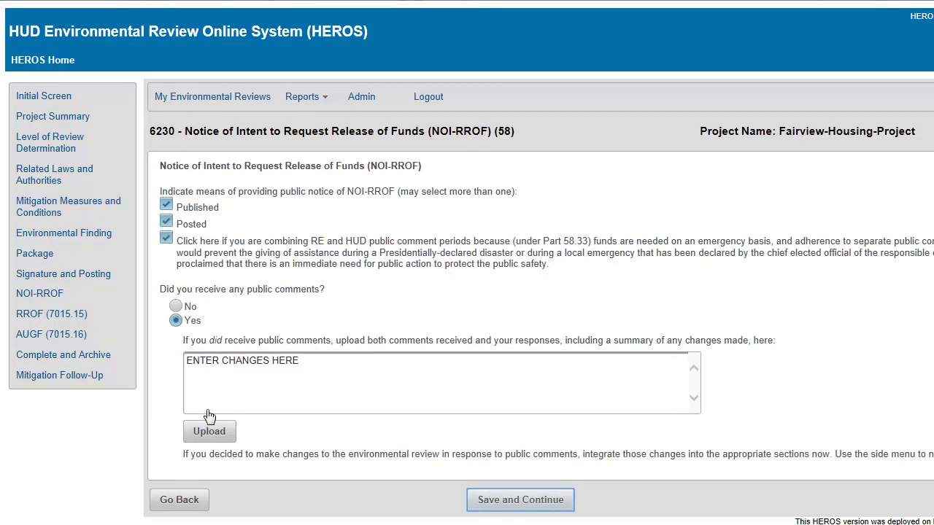
left_click(481, 511)
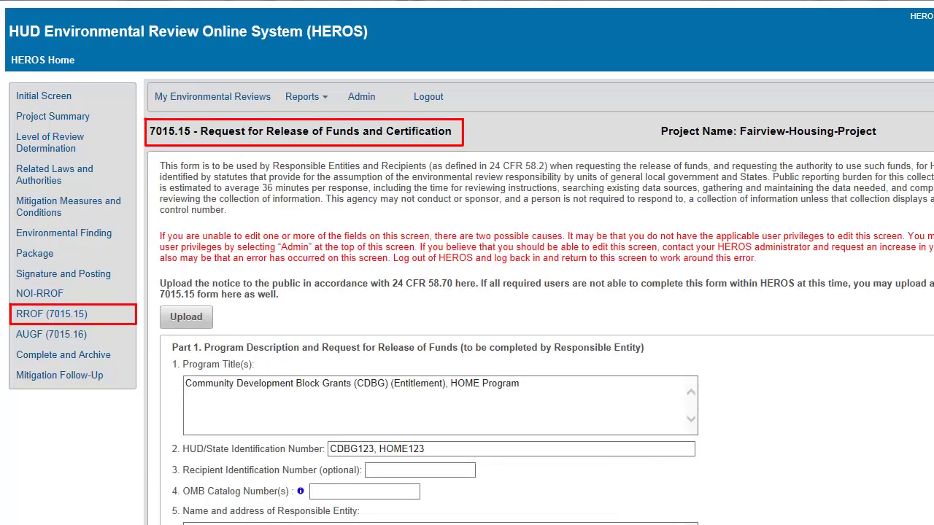